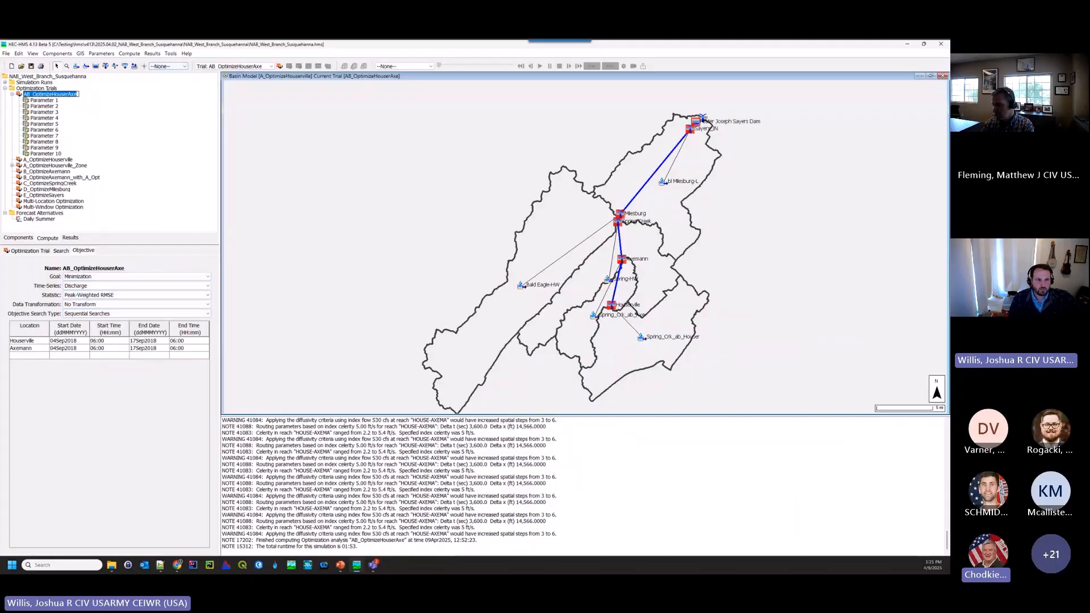
- Compute the AB_OptimizeHouserAxe optimization trial and show its search settings
left_click(50, 95)
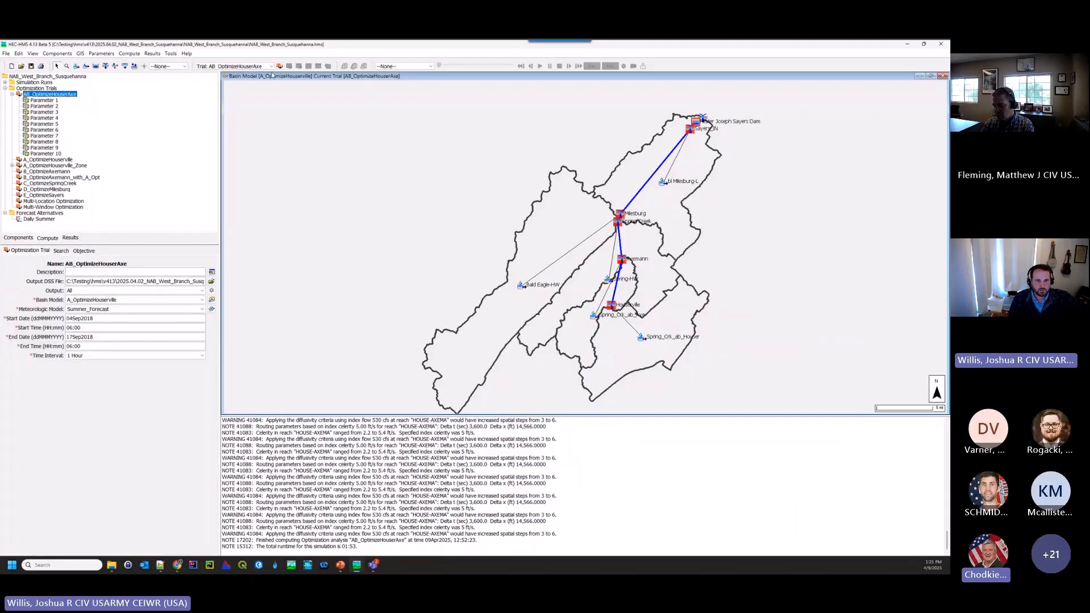
left_click(279, 66)
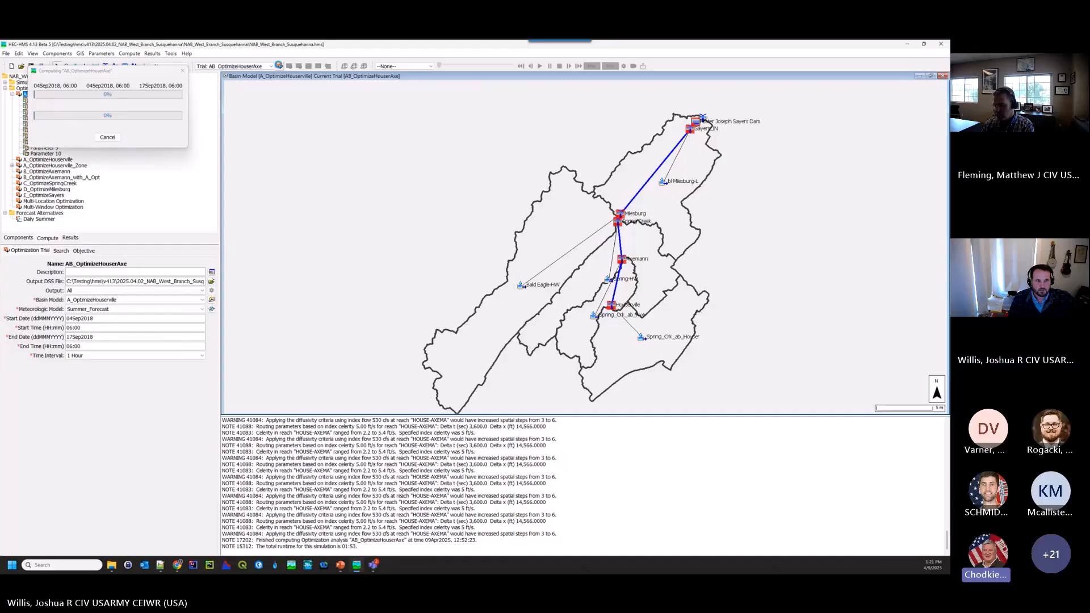
left_click_drag(126, 70, 338, 114)
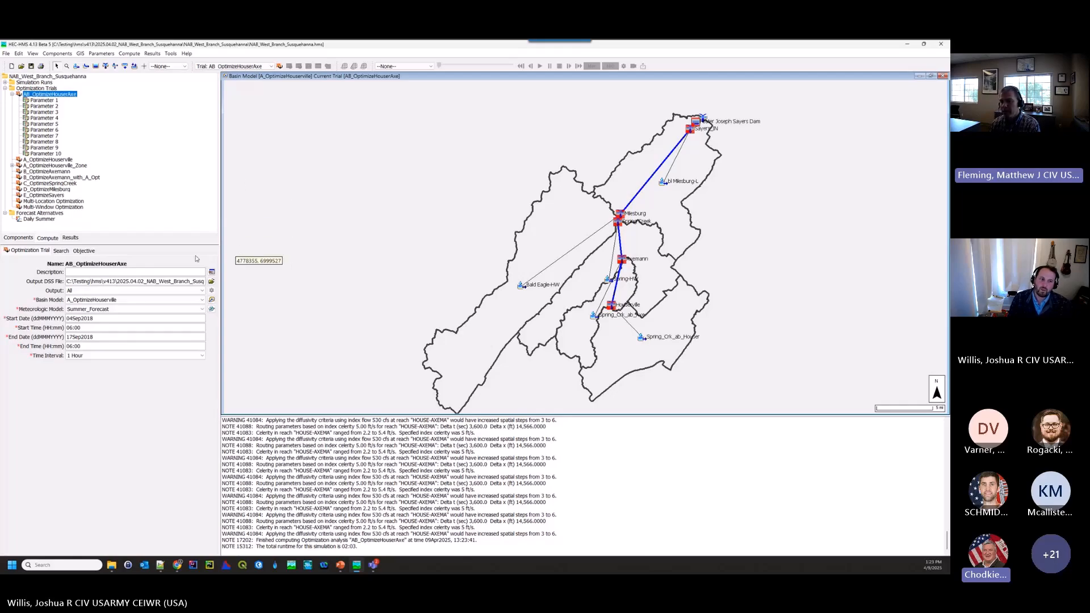
left_click(61, 251)
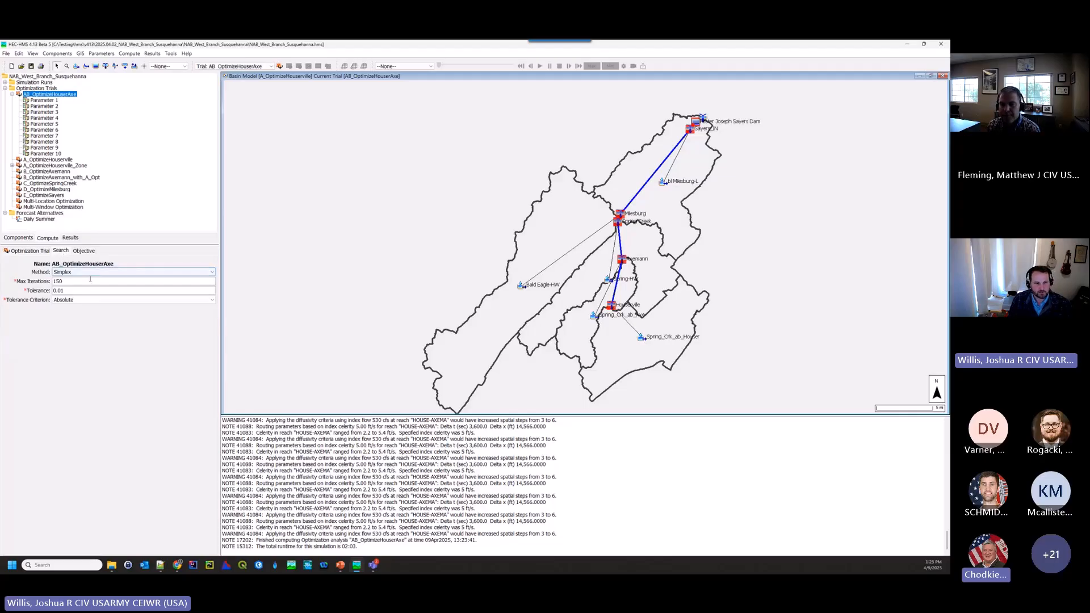
left_click(55, 302)
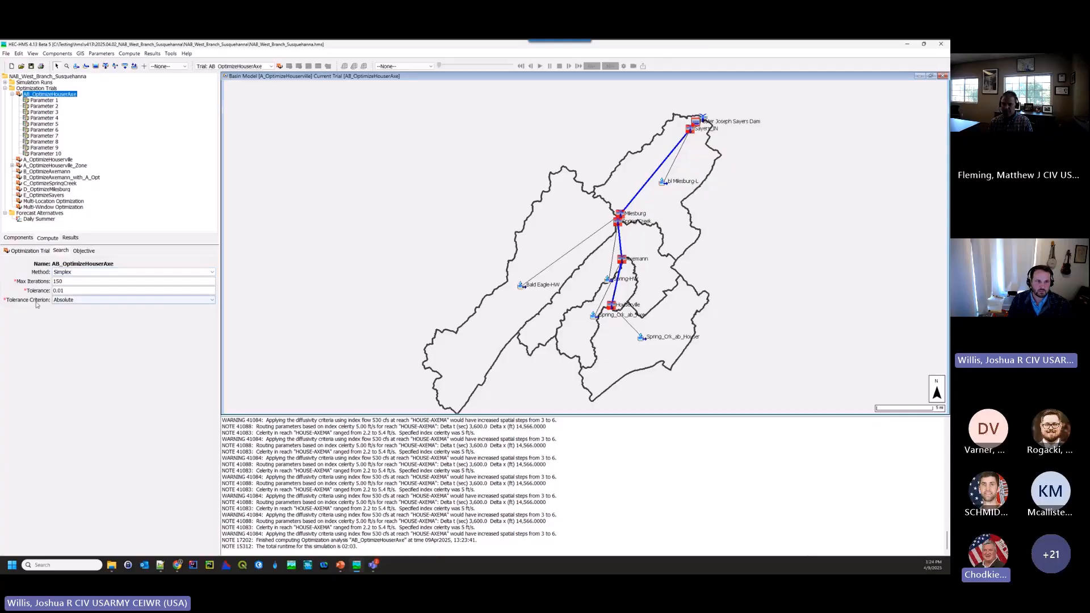
- Review the optimized parameters results table for the AB_OptimizeHouserAxe trial, enlarged to fit every row, and close it
left_click(71, 238)
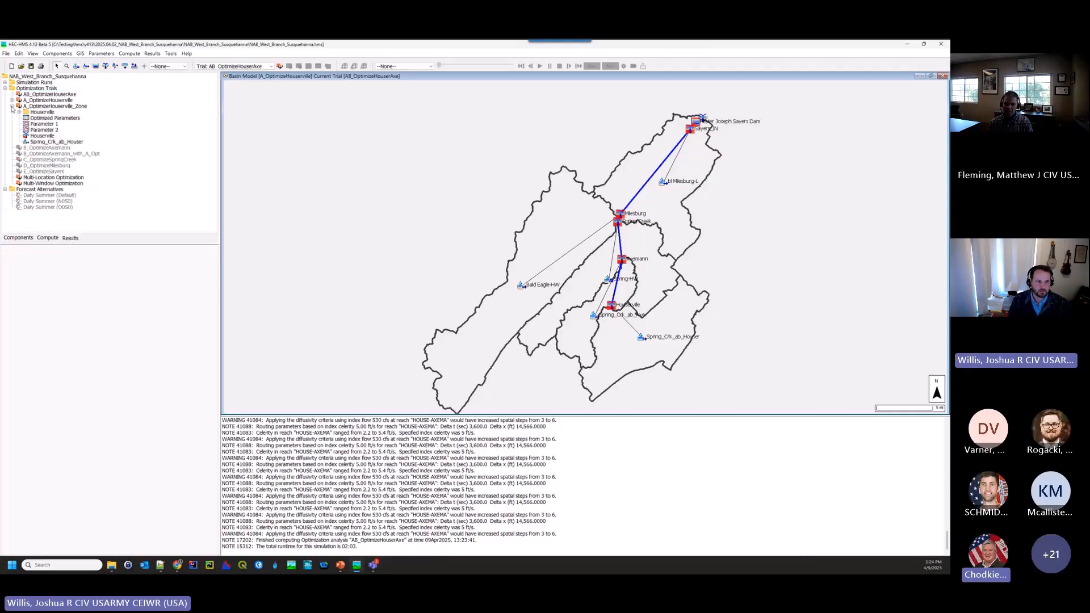
left_click(12, 107)
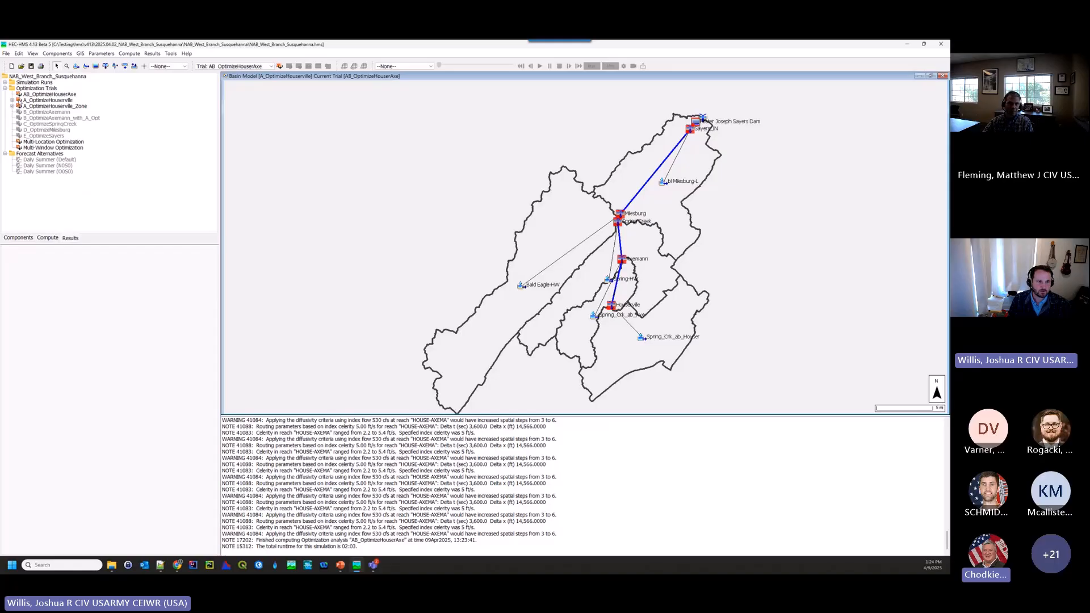
double_click(28, 95)
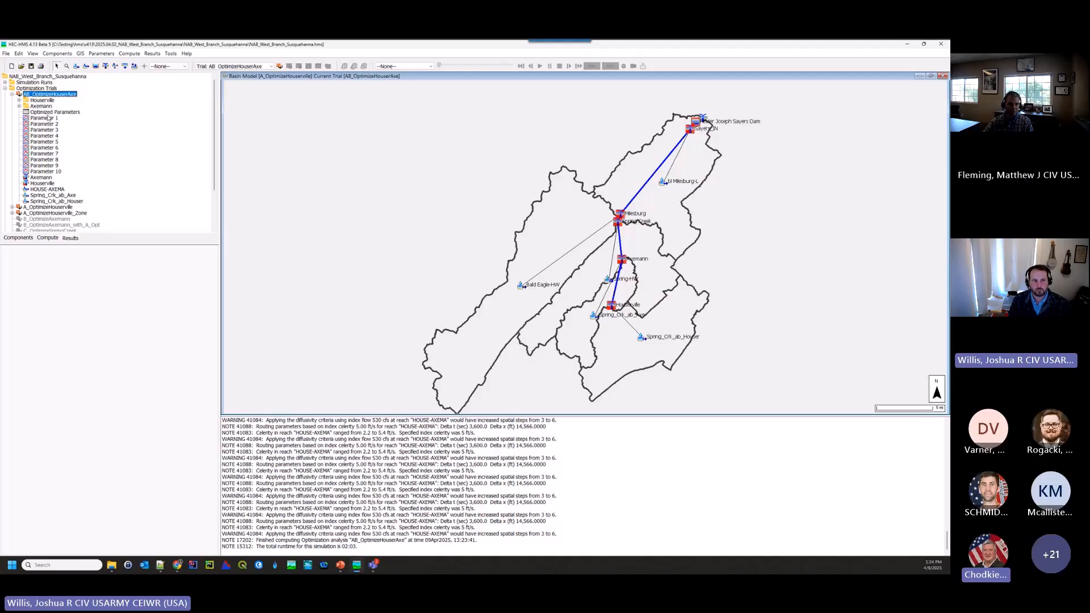
left_click(45, 112)
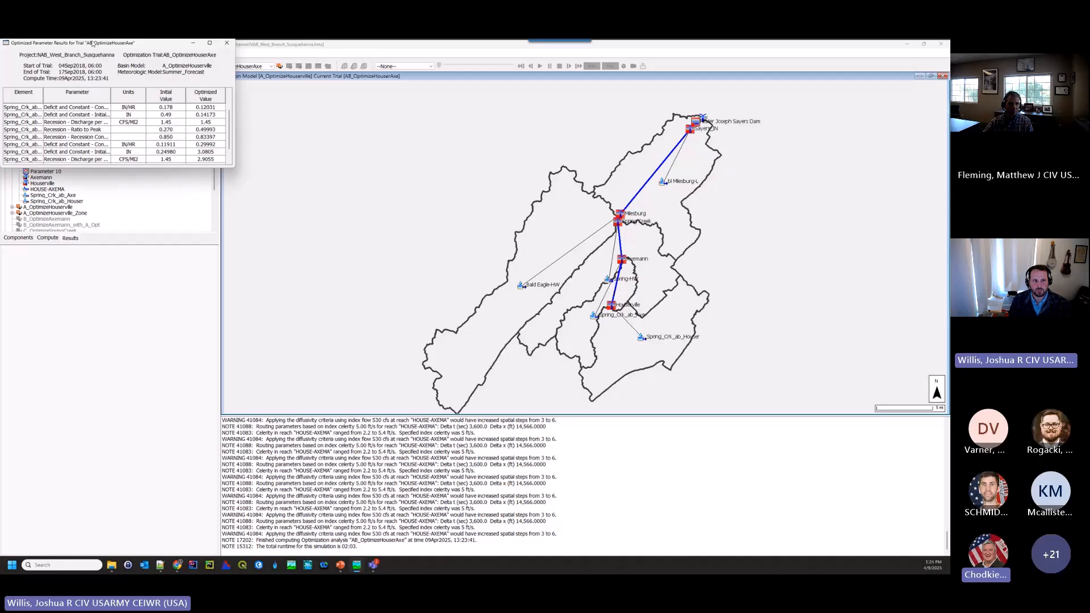
left_click_drag(93, 43, 374, 116)
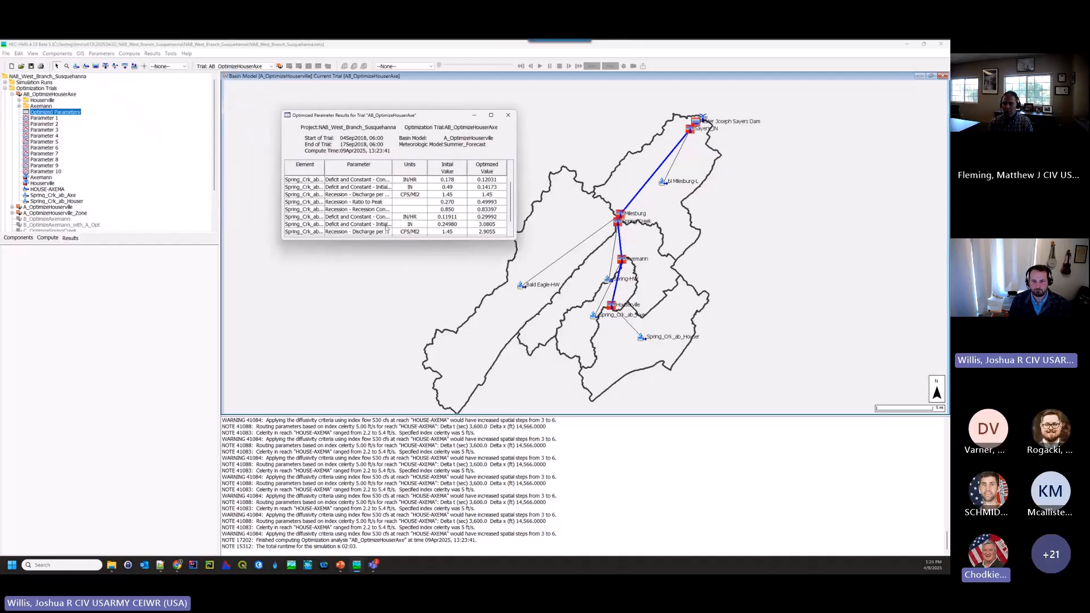
left_click_drag(391, 240, 390, 276)
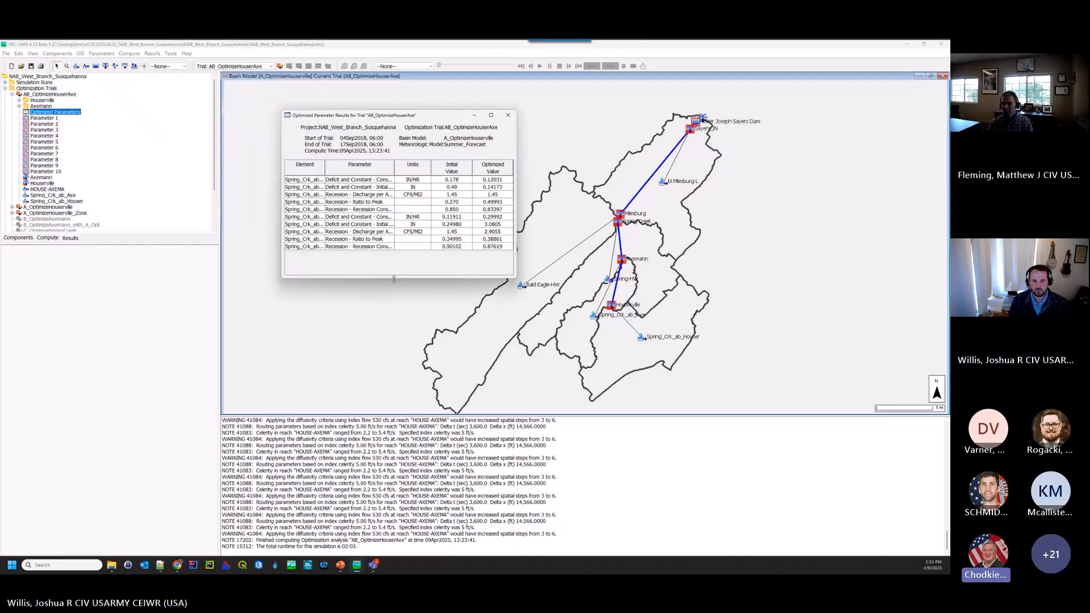
left_click(508, 115)
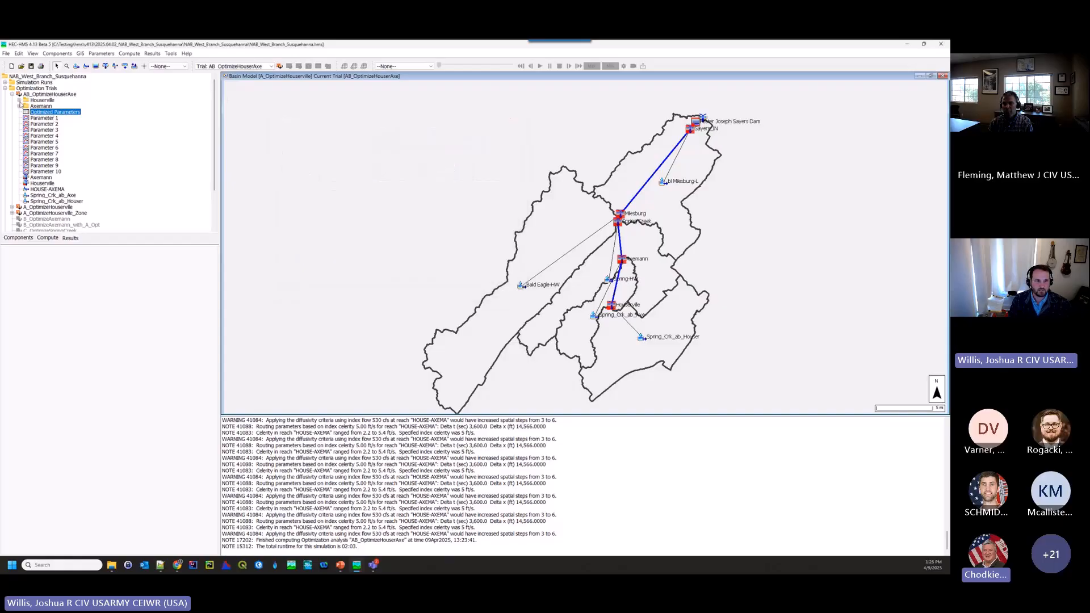
- Show the observed data plot at Houserville for the AB_OptimizeHouserAxe trial and place it over the basin map
left_click(18, 101)
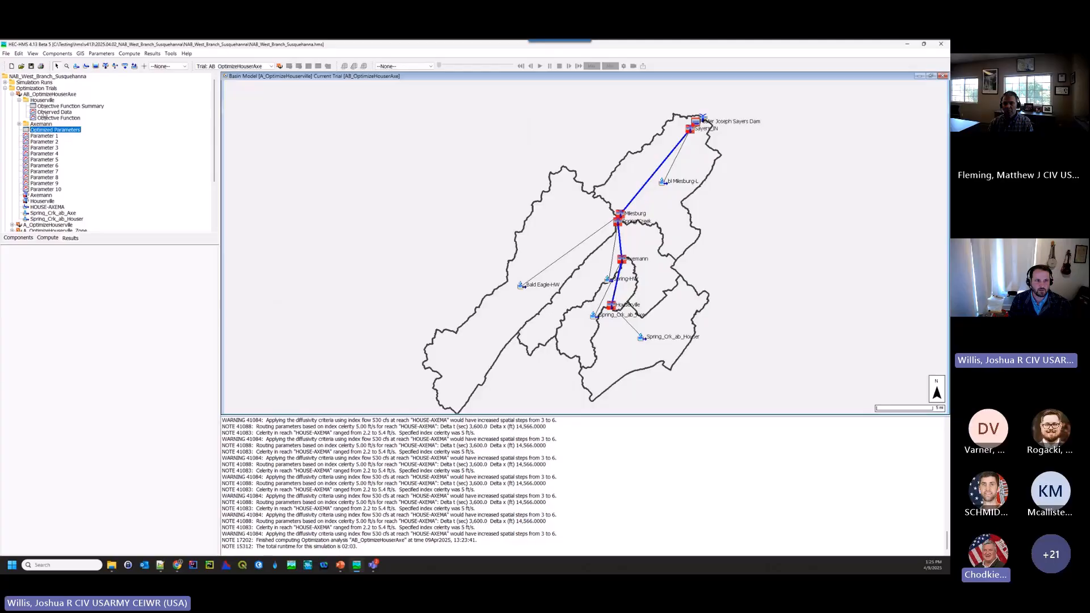
left_click(44, 112)
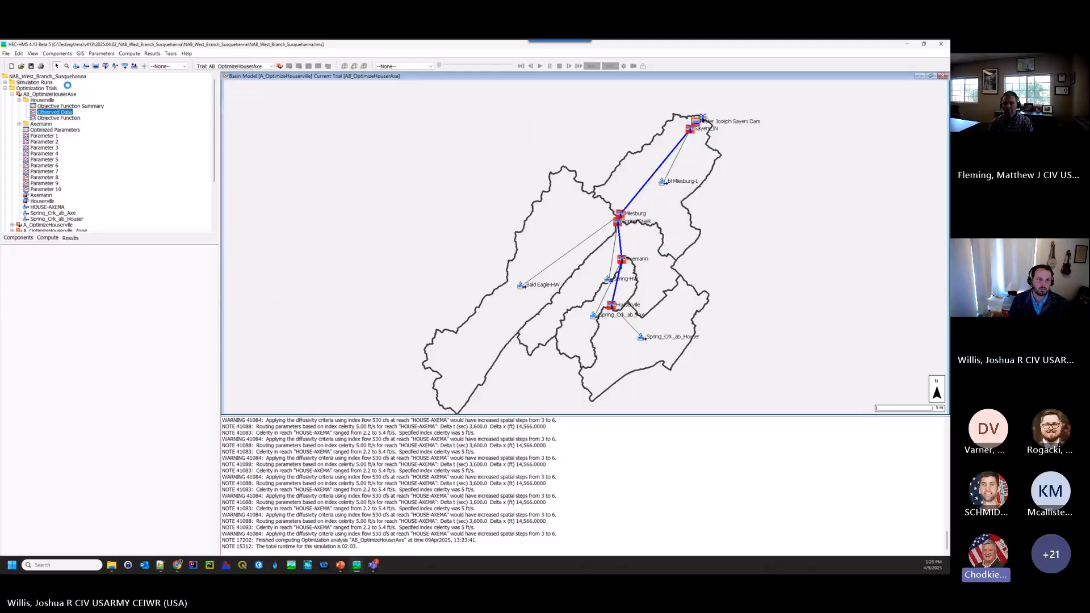
left_click_drag(93, 47, 401, 159)
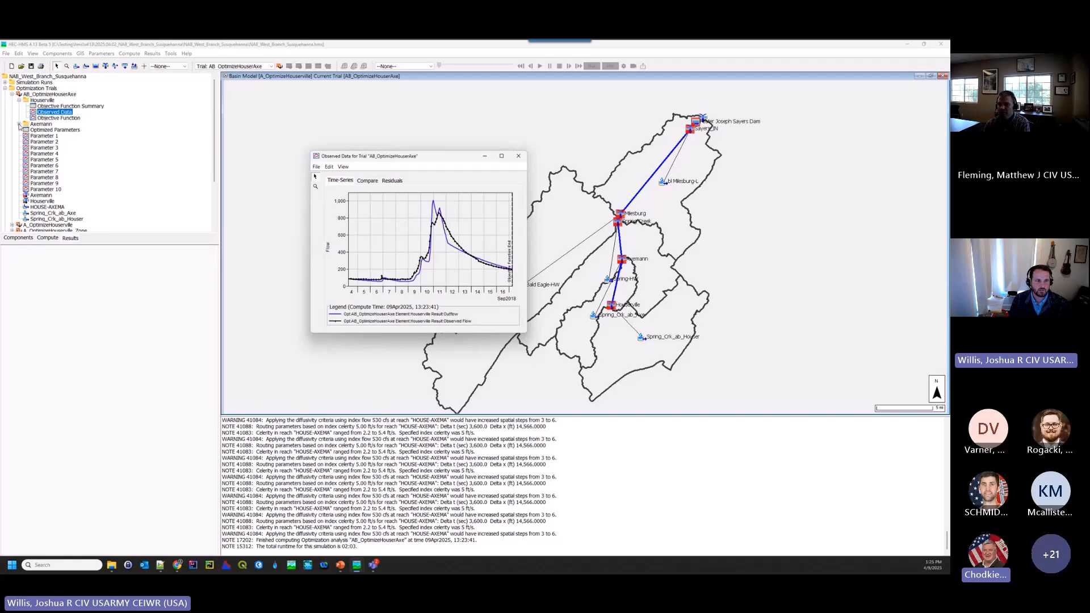
- Examine the observed data plot at Axemann for the AB_OptimizeHouserAxe trial in an enlarged window and close it
left_click(20, 125)
double_click(50, 136)
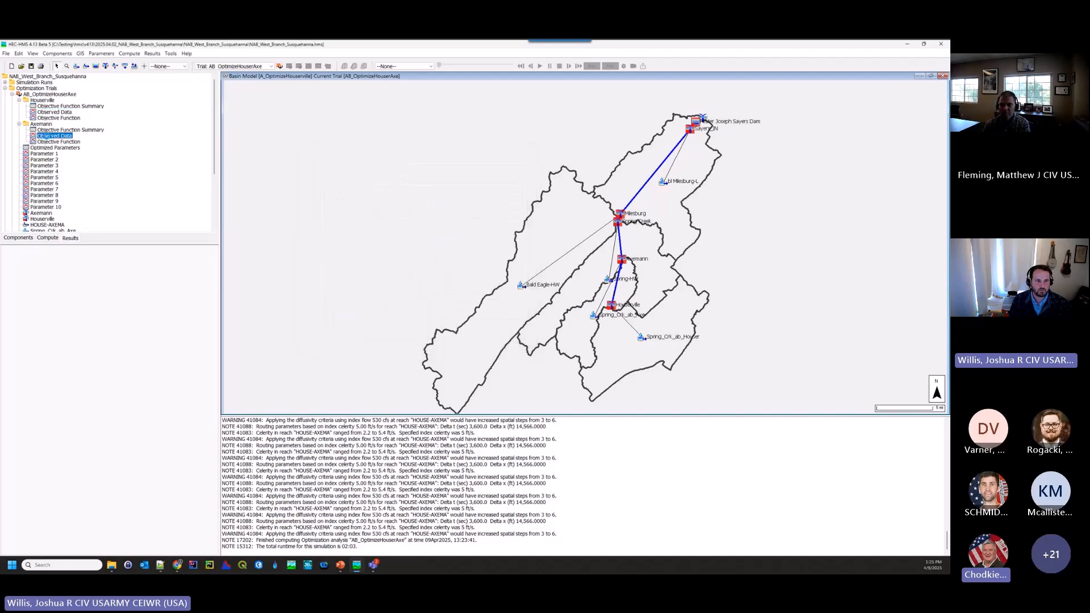
left_click_drag(118, 47, 513, 211)
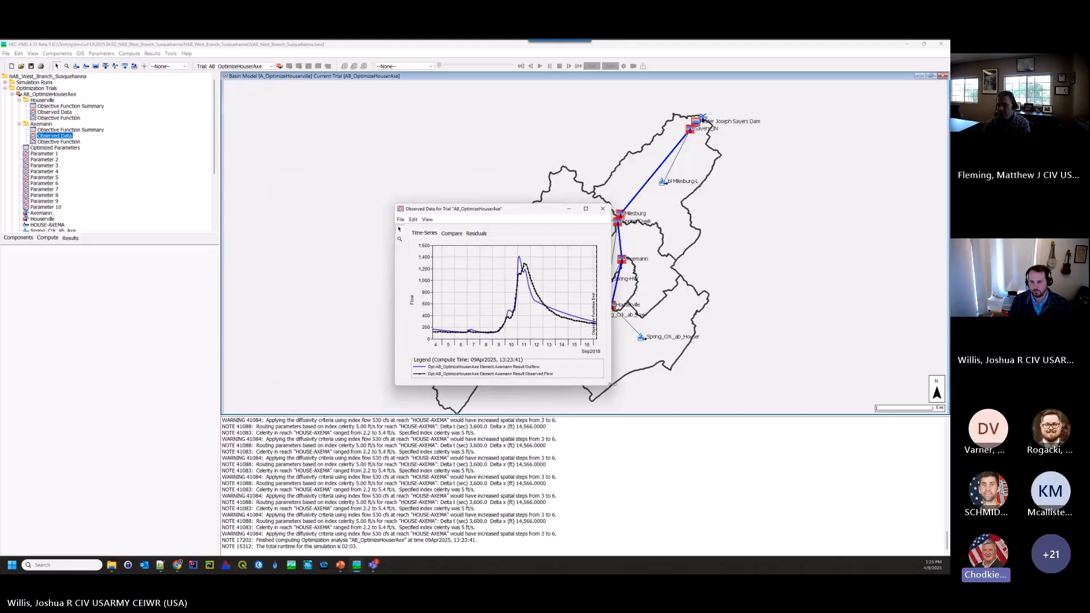
left_click_drag(612, 388, 636, 376)
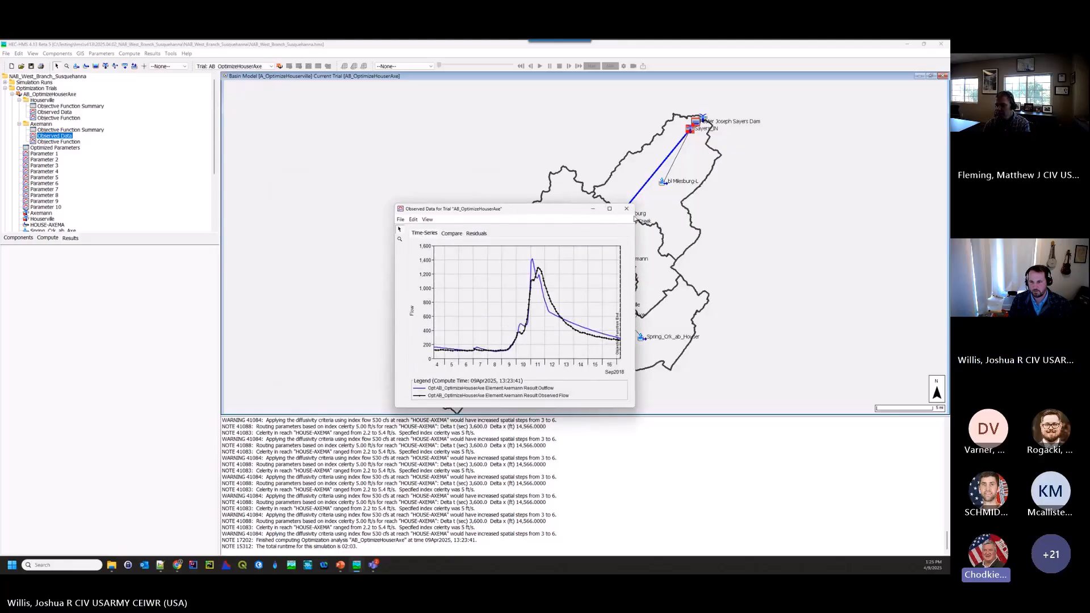
left_click(626, 208)
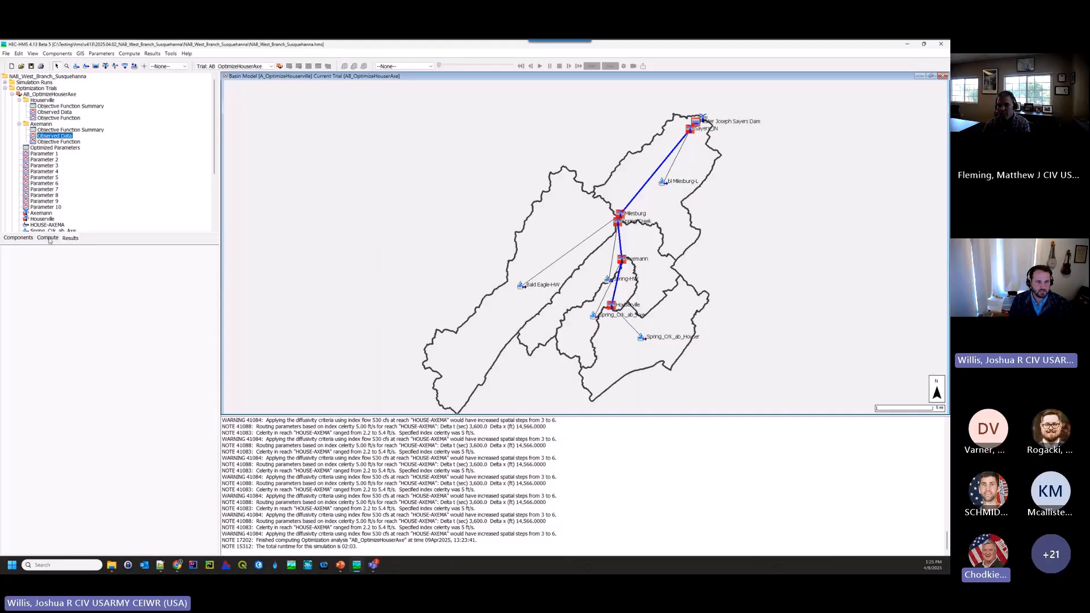
- Show the objective function settings of the Multi-Window Optimization trial
left_click(49, 237)
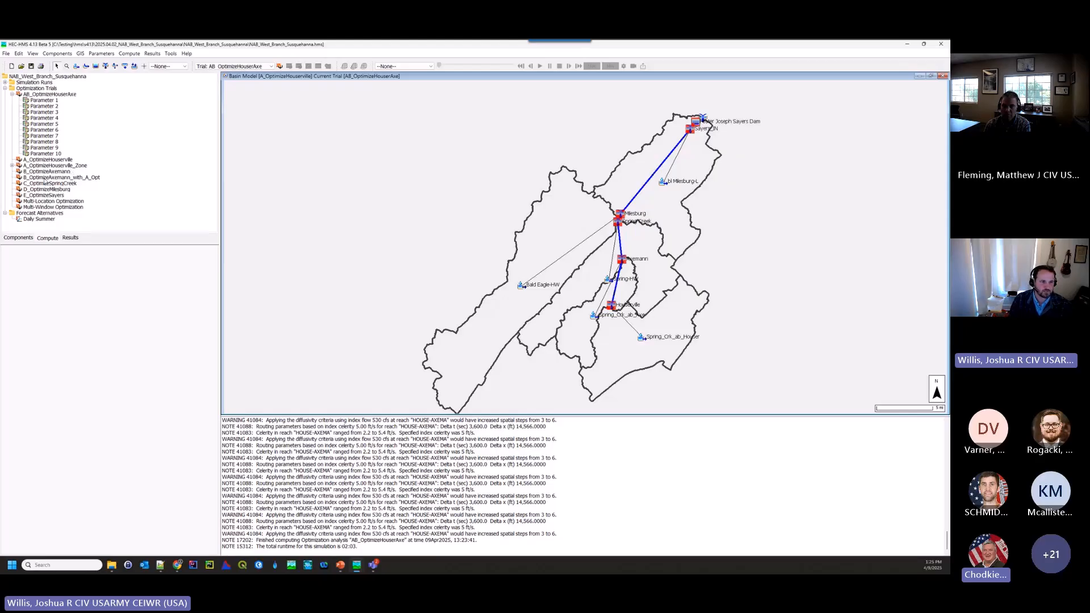
double_click(43, 207)
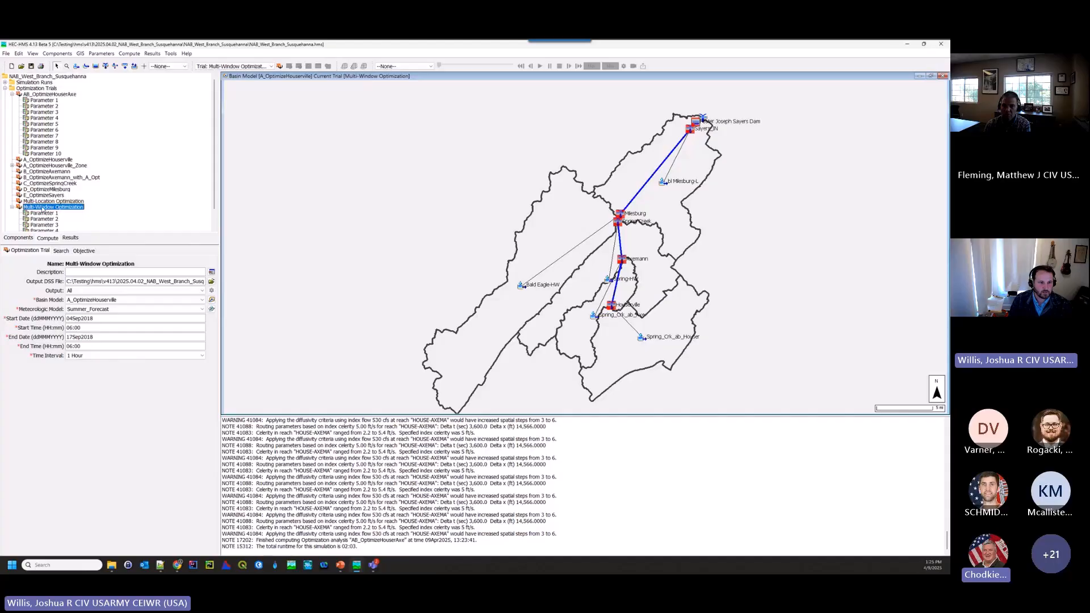
left_click(83, 251)
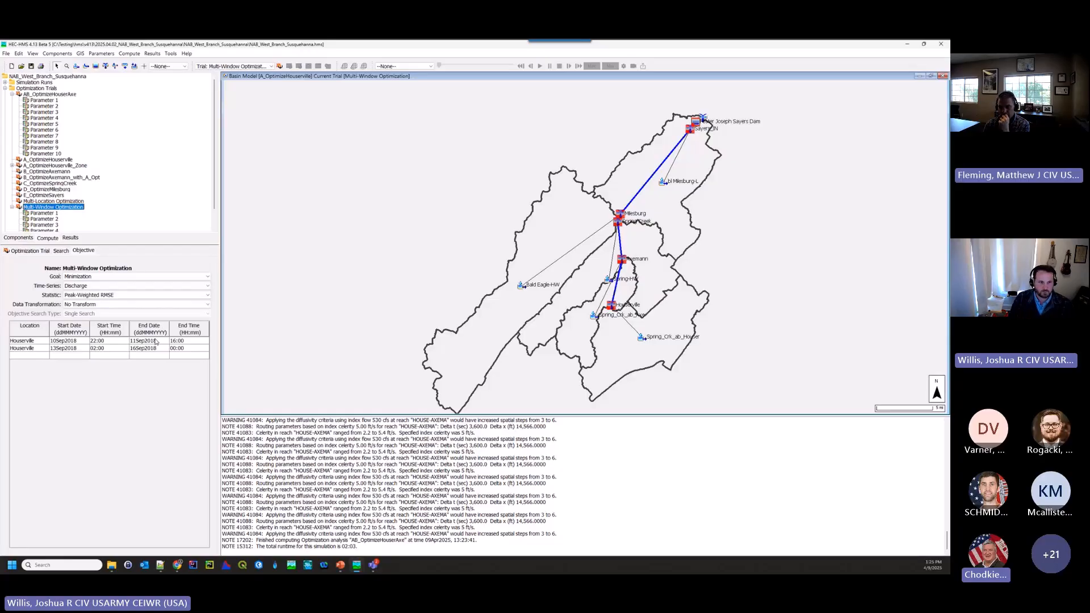
- Show the observed data plot for the first Houserville objective of the Multi-Window Optimization results in an enlarged window
left_click(70, 238)
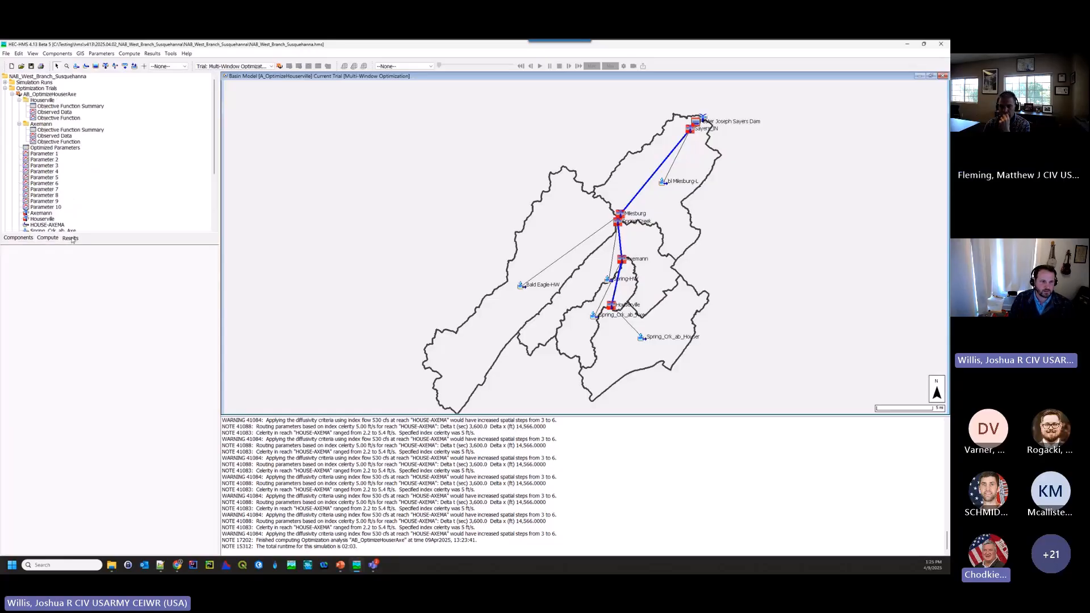
left_click(11, 94)
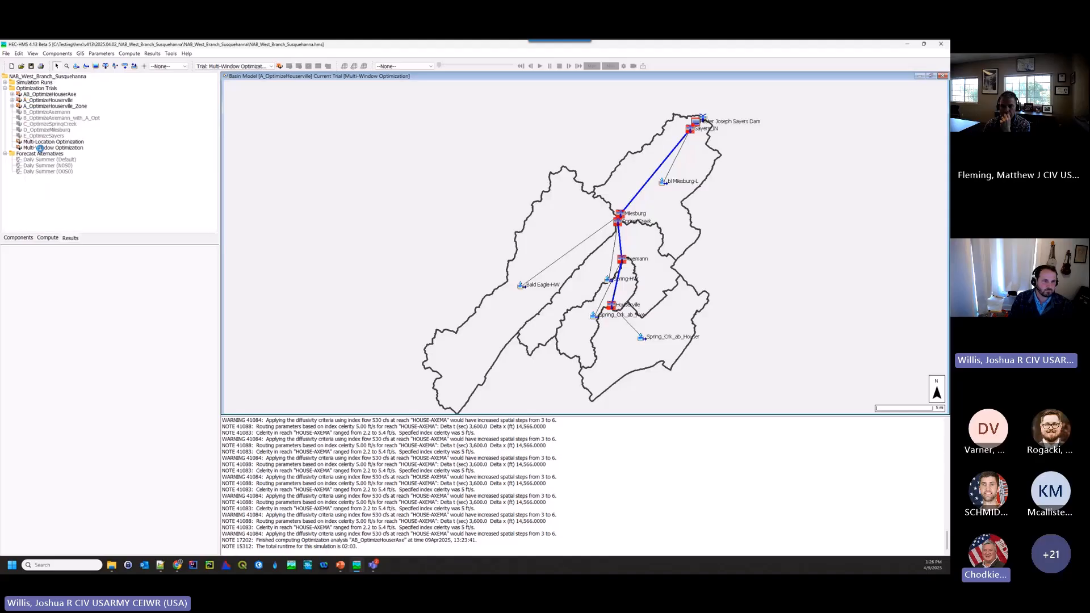
double_click(42, 148)
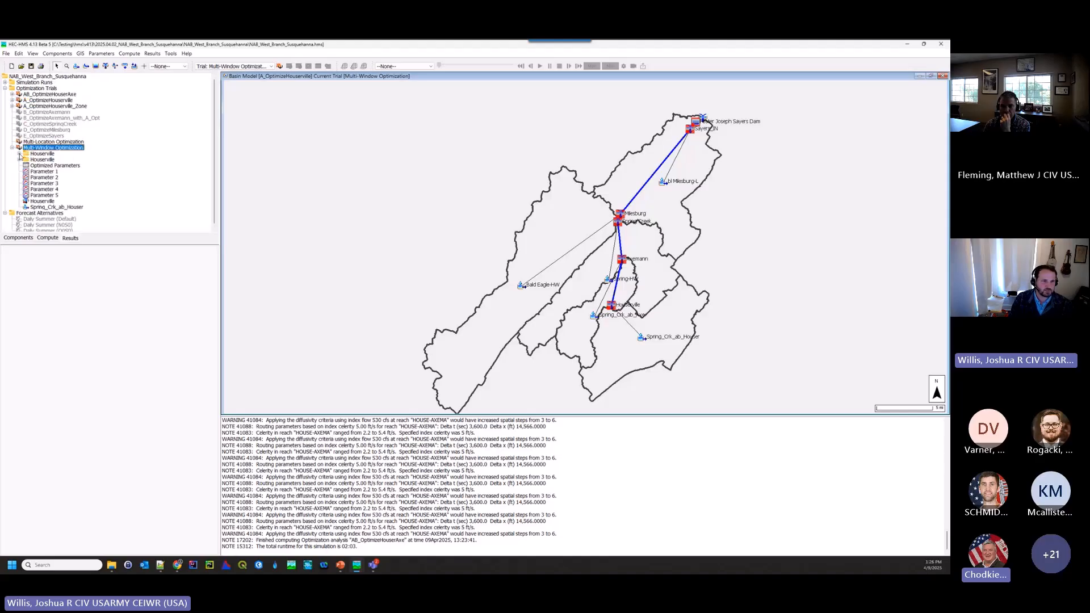
left_click(19, 154)
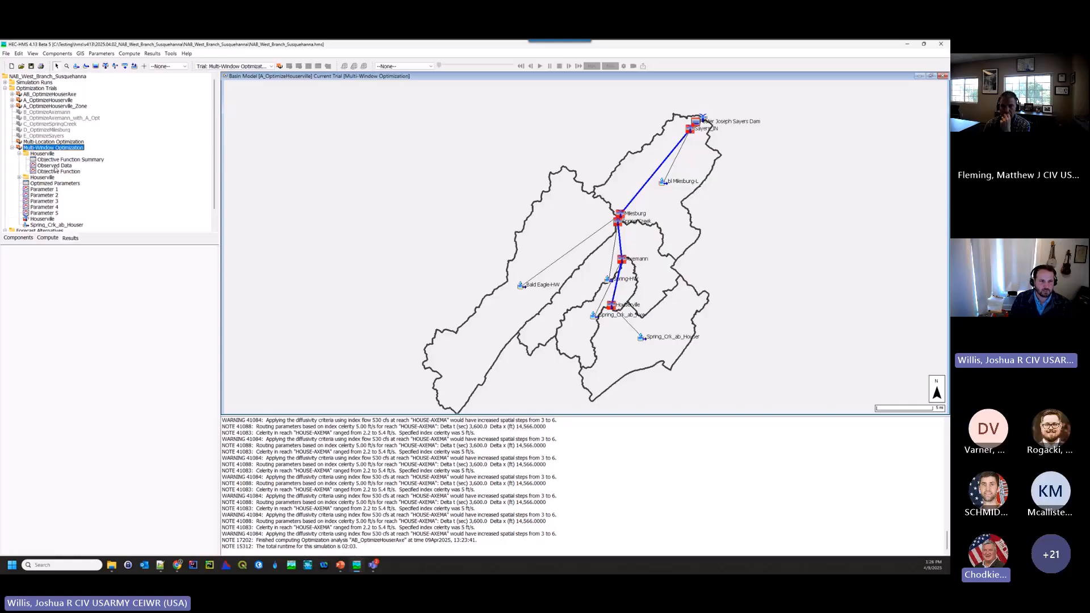
left_click(55, 166)
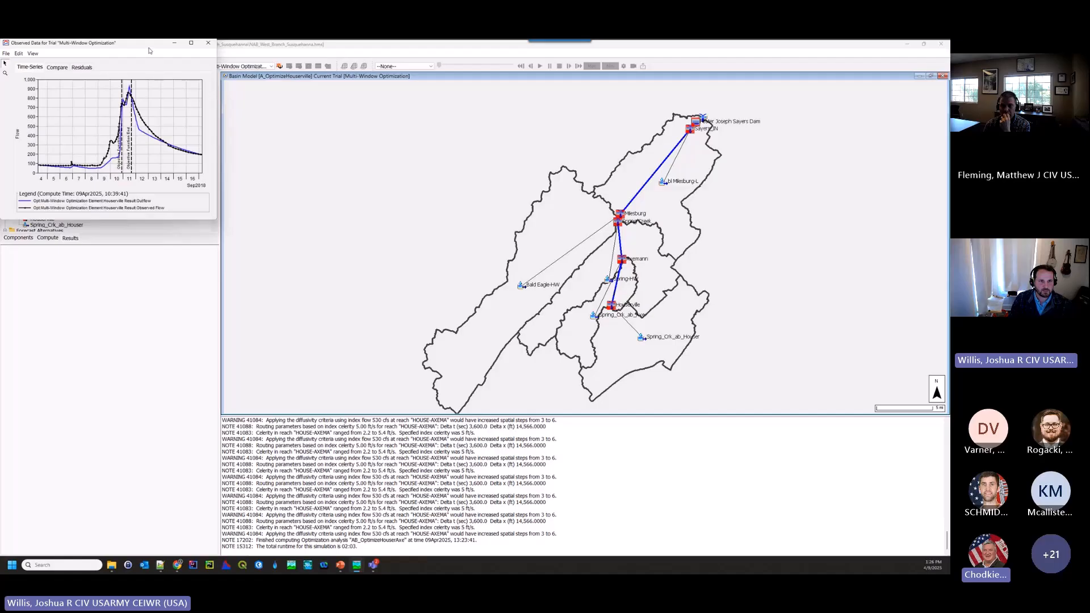
left_click_drag(149, 45, 336, 164)
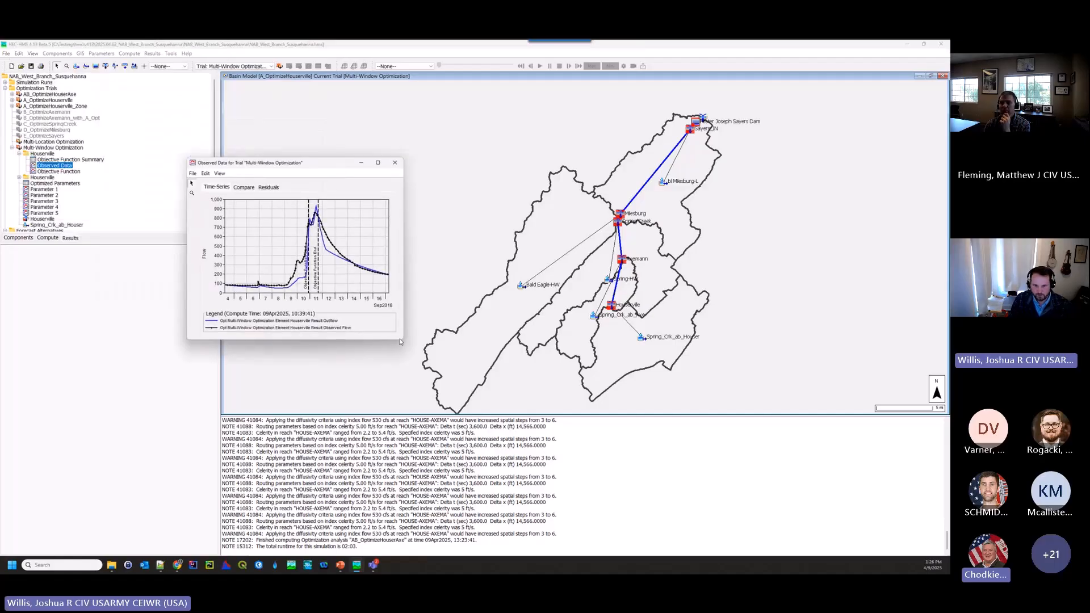
left_click_drag(402, 340, 503, 420)
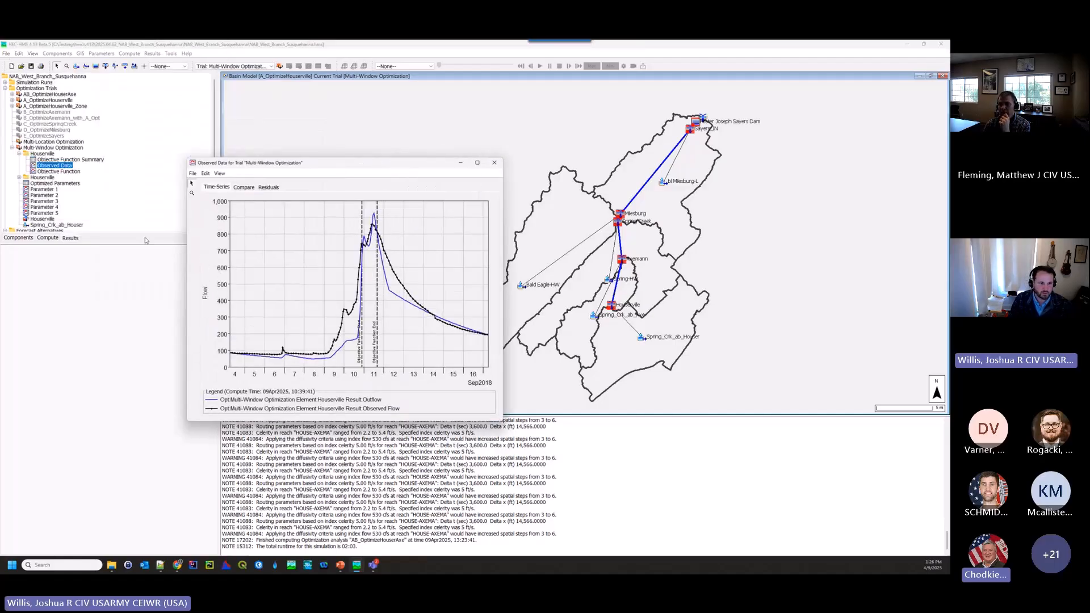
- Show the observed data plot for the second Houserville objective of the Multi-Window Optimization results in its own enlarged window
left_click(19, 178)
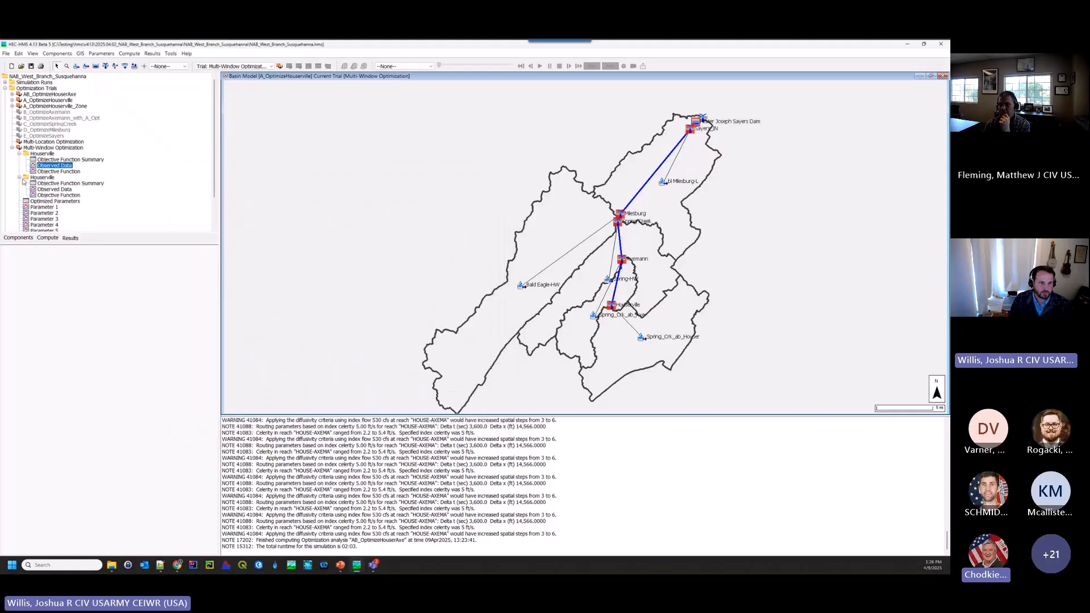
left_click(47, 189)
left_click_drag(100, 48, 530, 173)
left_click_drag(646, 346, 702, 402)
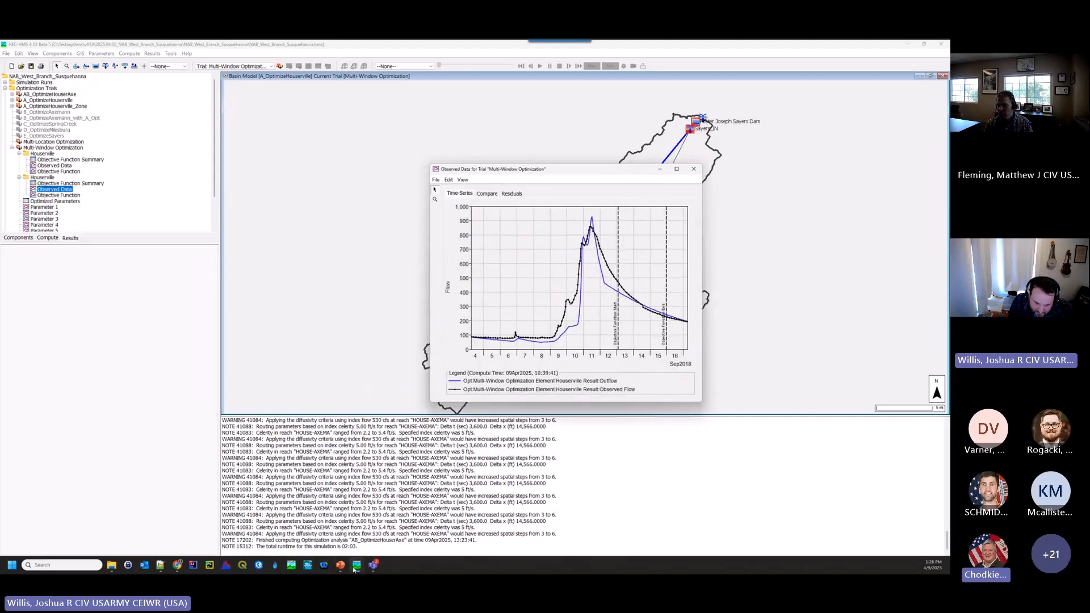
- Arrange the two Houserville observed data plots side by side at matching height to compare their objective function time windows
mouse_move(355, 571)
mouse_move(352, 551)
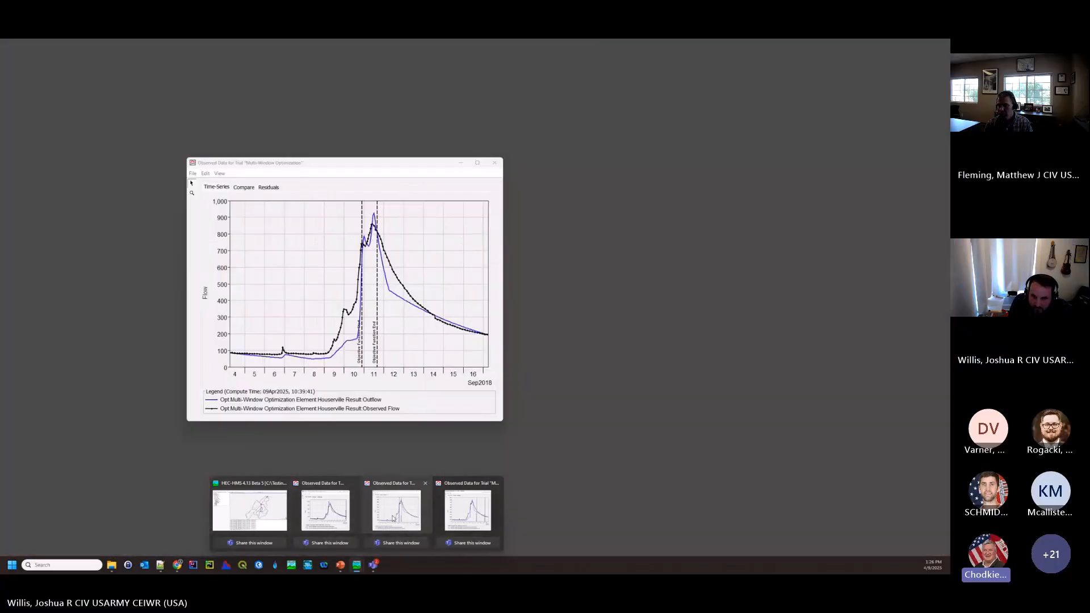
left_click(393, 514)
left_click_drag(570, 170, 648, 165)
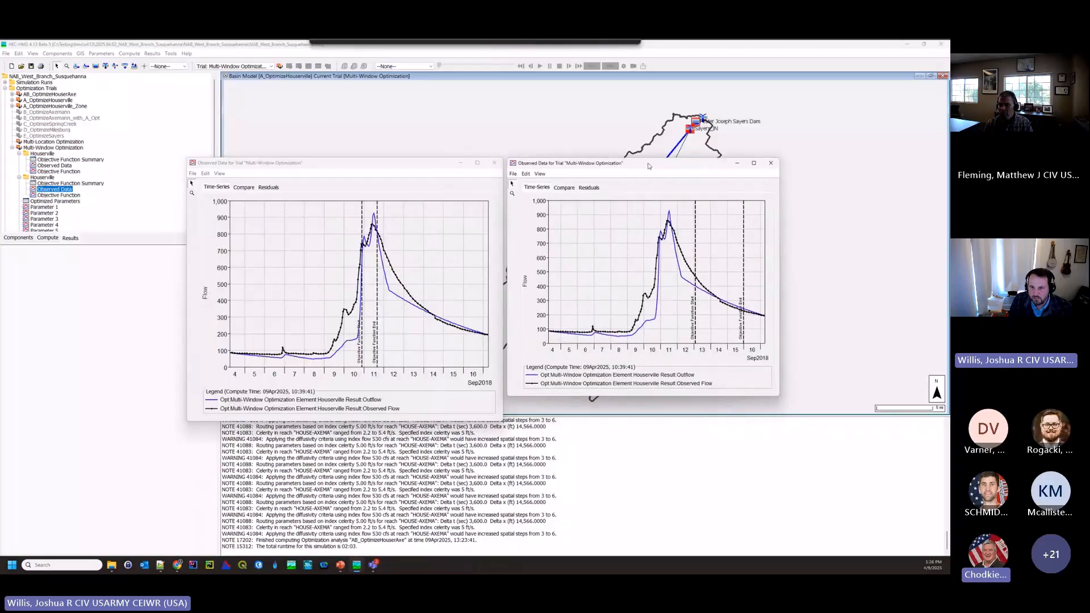
left_click_drag(778, 398, 786, 420)
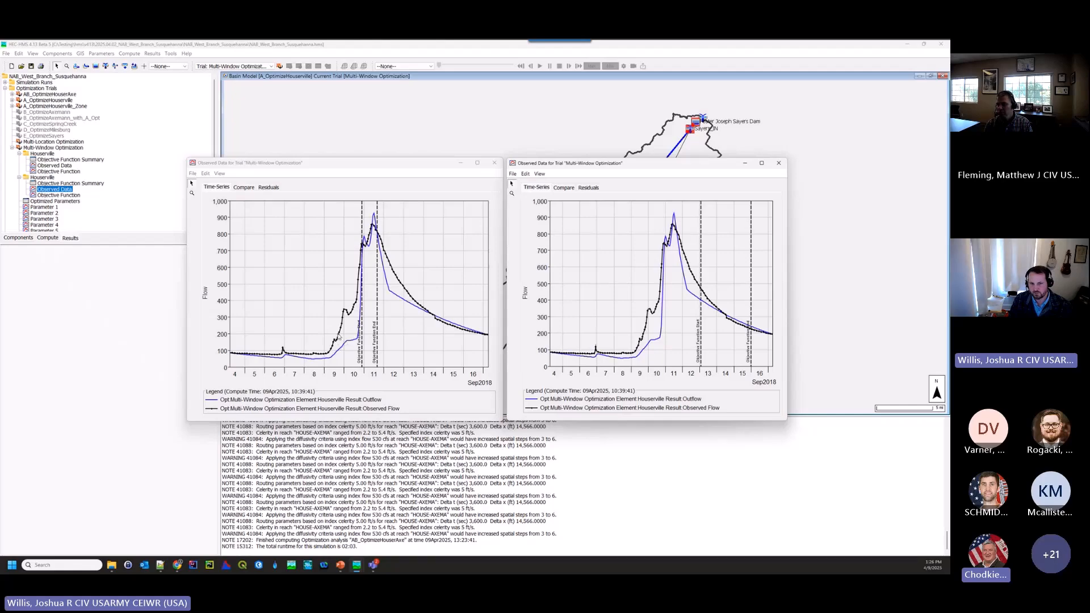
mouse_move(352, 317)
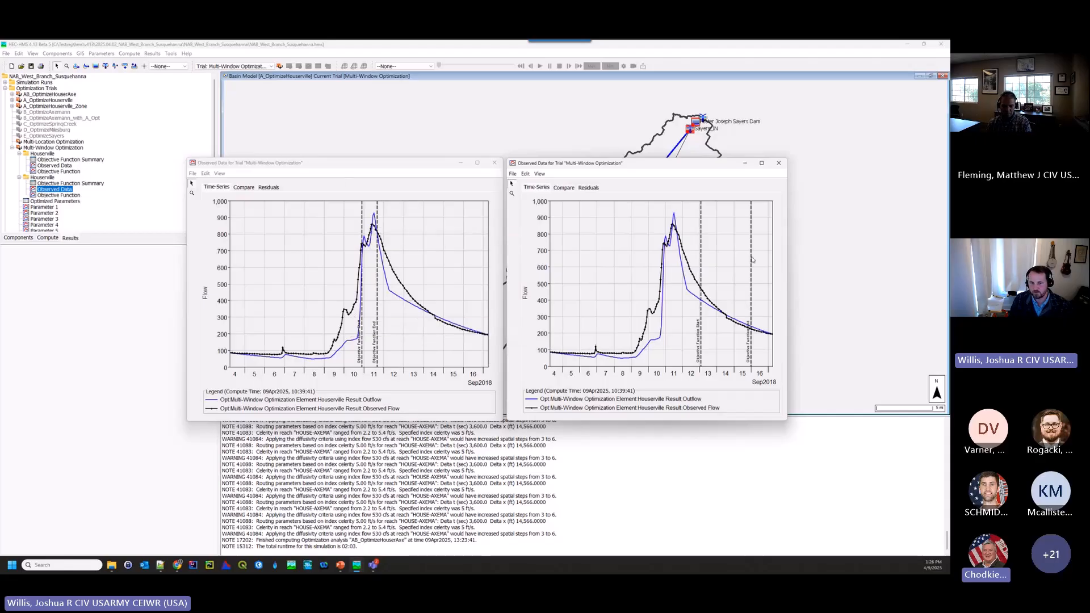
- Close both Houserville observed data plots of the Multi-Window Optimization trial
left_click(495, 163)
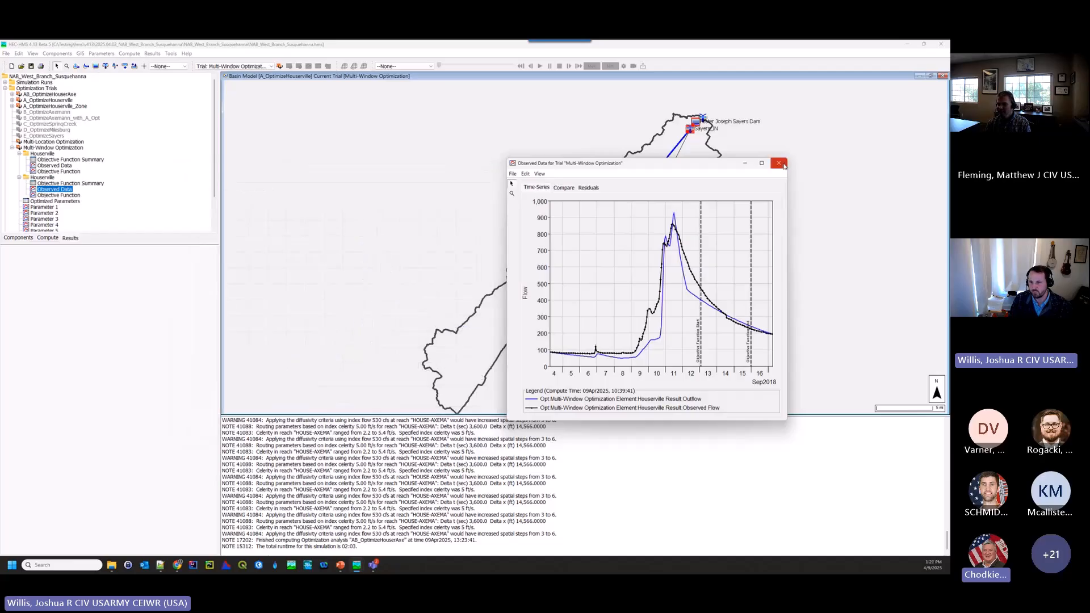
left_click(778, 164)
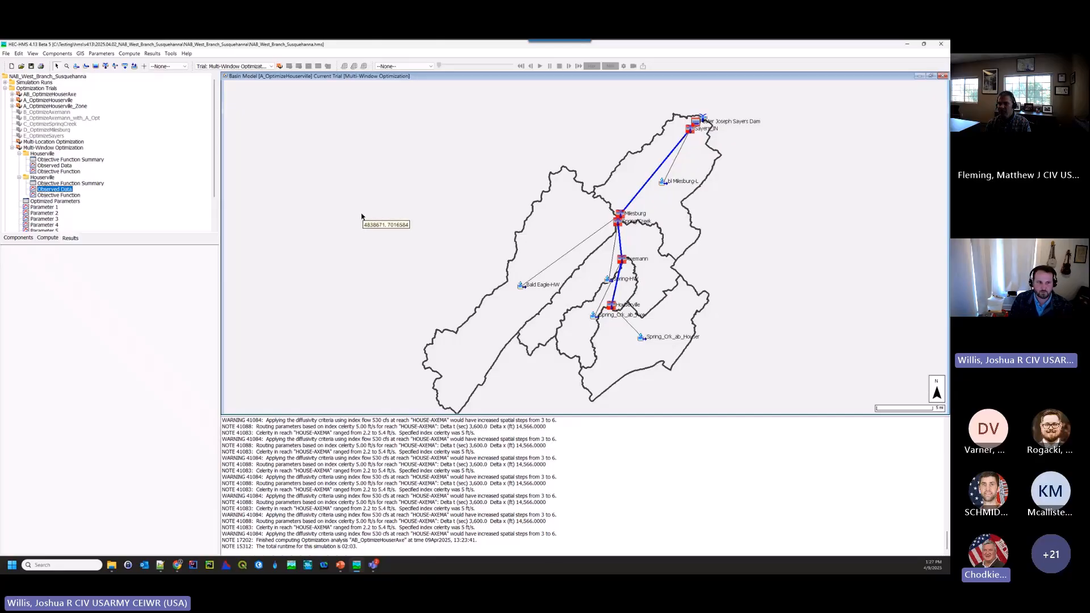
- Switch to the PowerPoint presentation's slide 5 with the Tutorial and Guide link and view the Optimization Trial Enhancements tutorial page in the browser
key("alt+Tab")
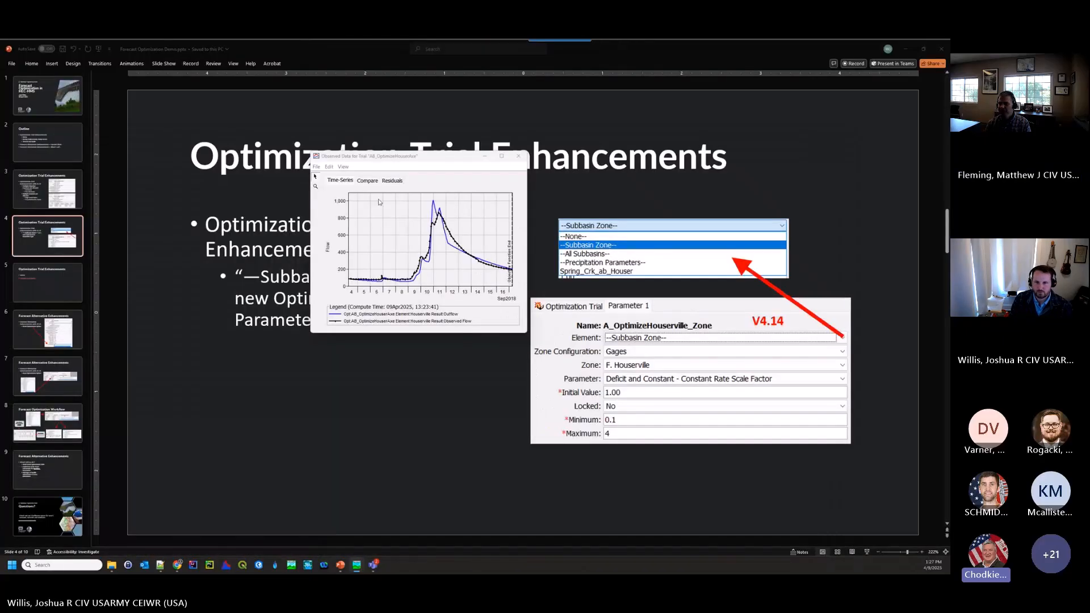
left_click(65, 288)
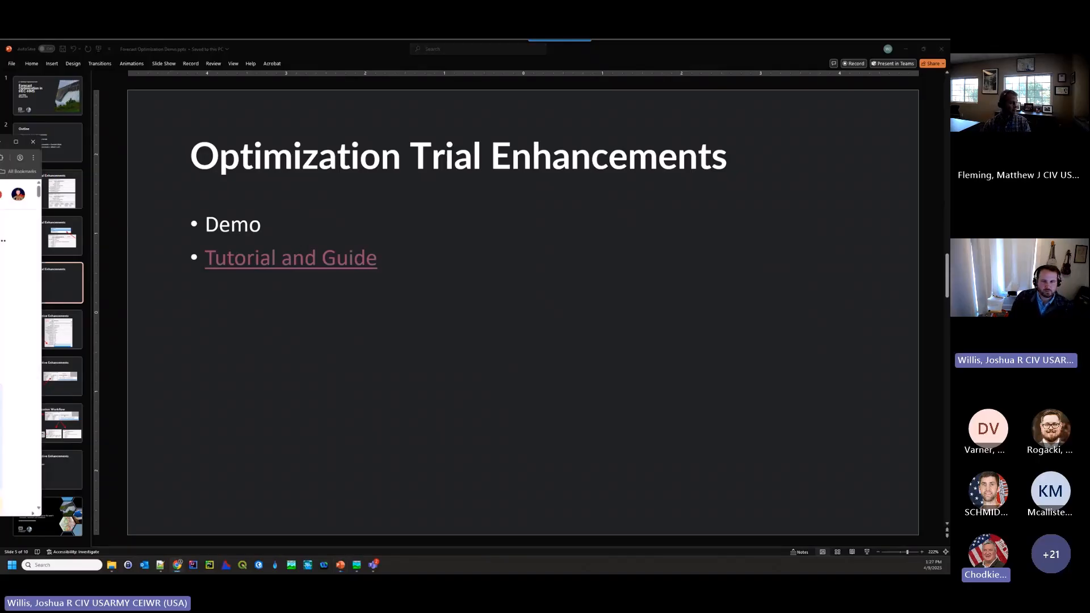
left_click(440, 138)
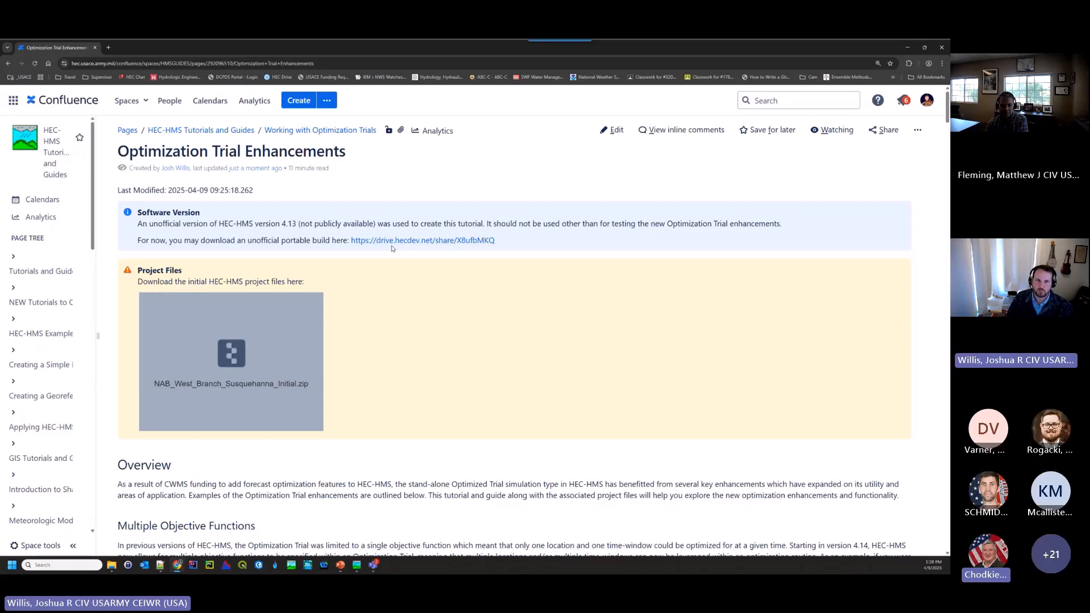
- Move the tutorial's browser window away from the presentation and go to slide 6, Forecast Alternative Enhancements
left_click_drag(646, 48, 0, 284)
left_click(69, 318)
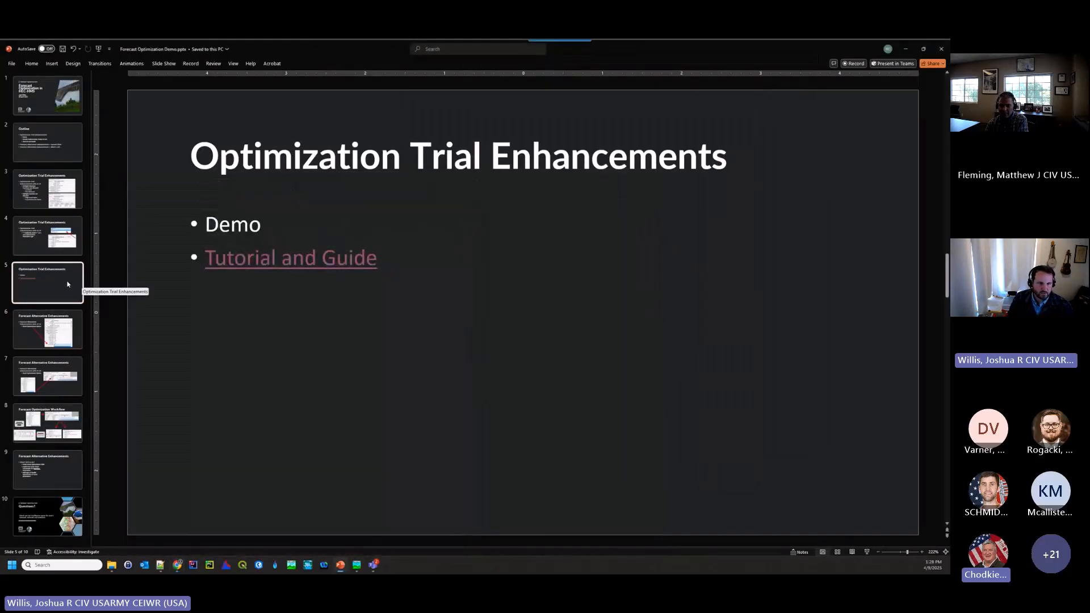
left_click(49, 329)
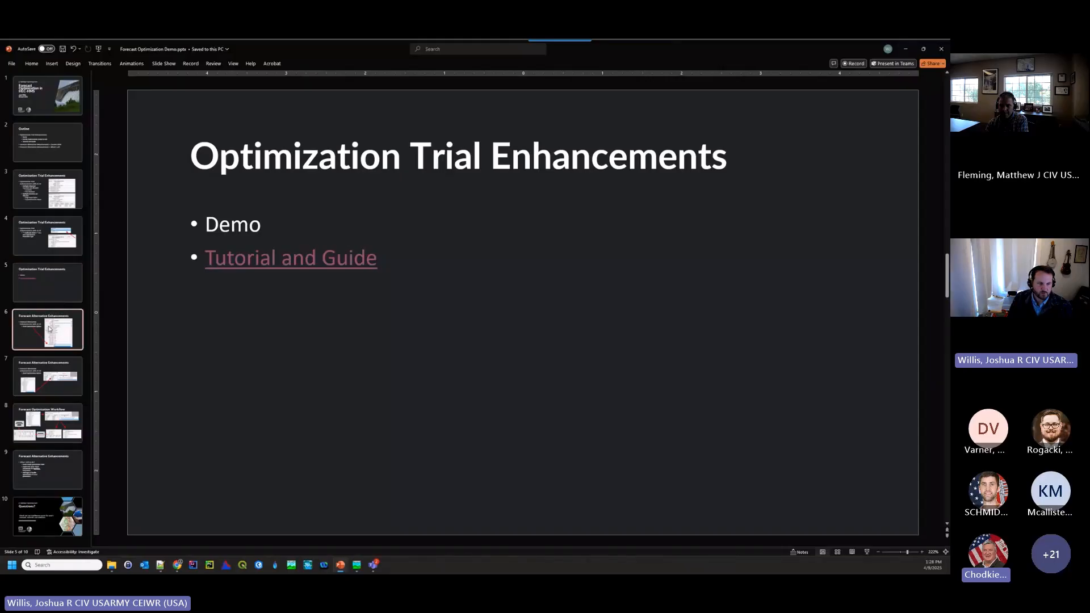